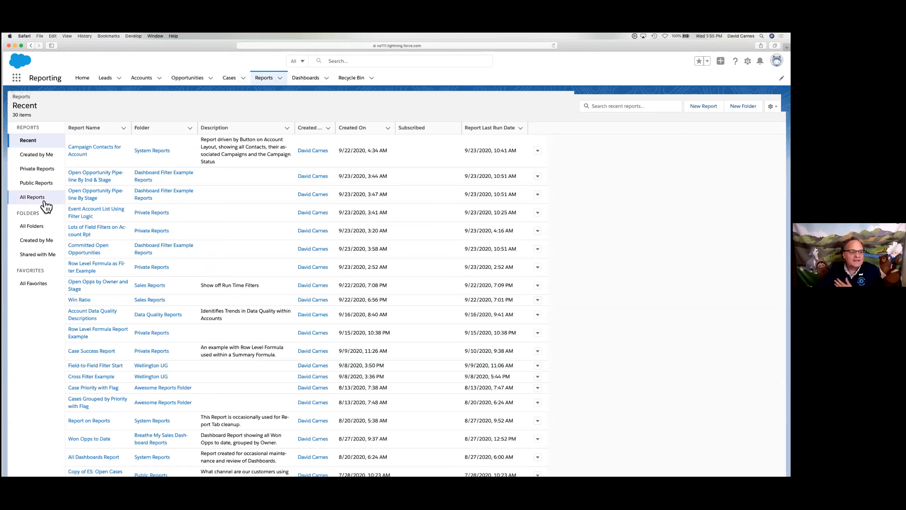
- Create a new report with the Accounts report type and set its Show Me filter to All accounts
click(703, 106)
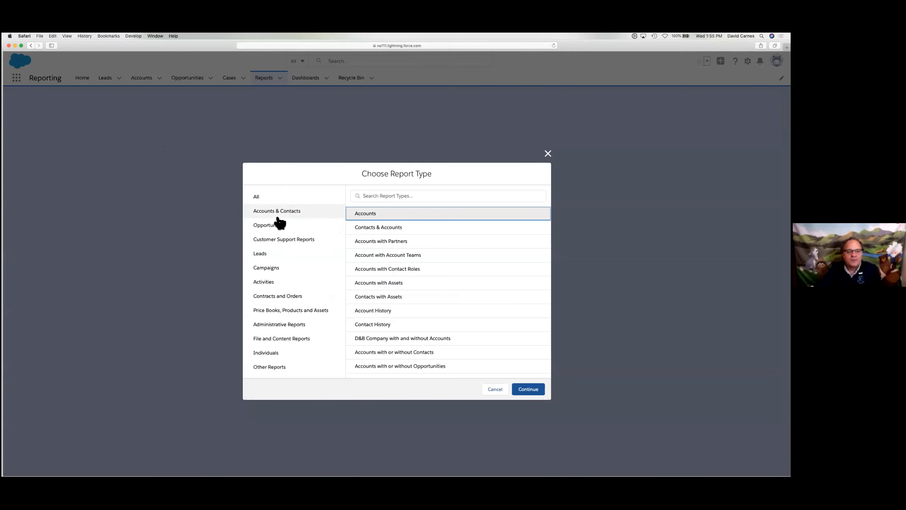
click(539, 392)
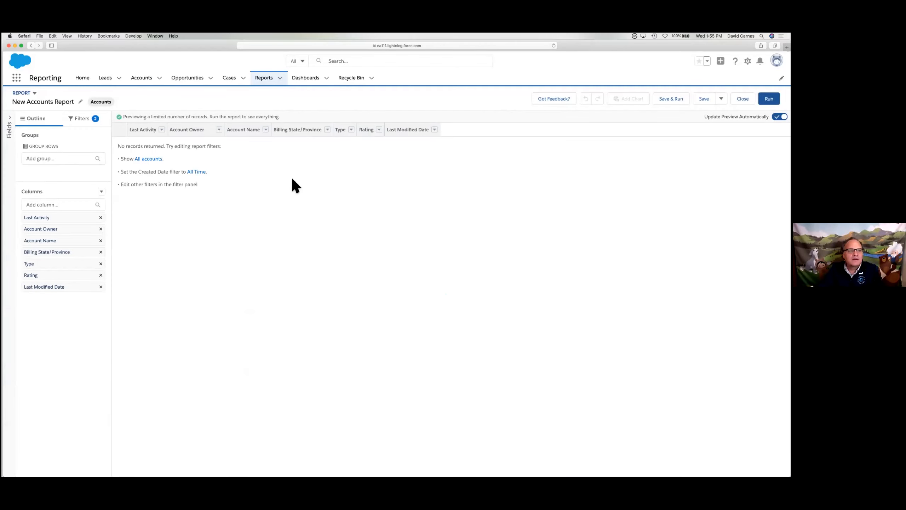
click(82, 120)
click(45, 165)
click(148, 171)
click(156, 226)
click(225, 184)
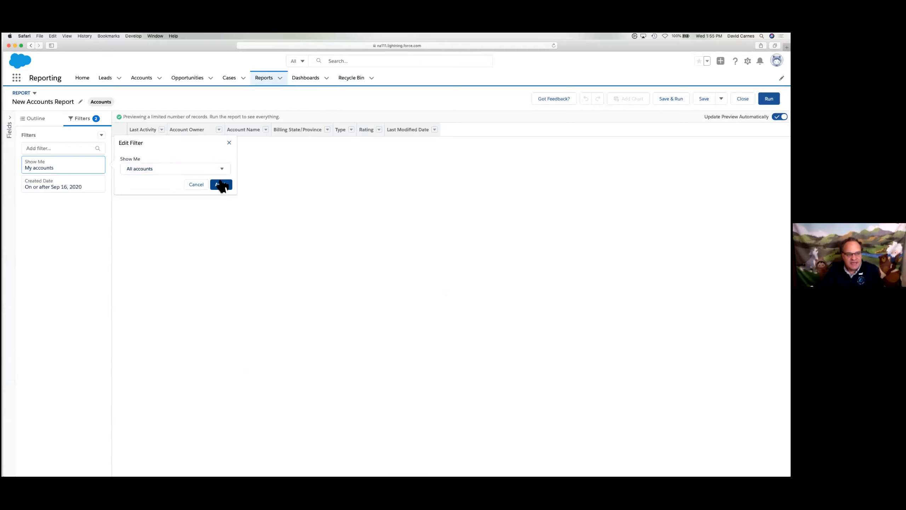
- Set the Created Date filter range to All Time
click(75, 185)
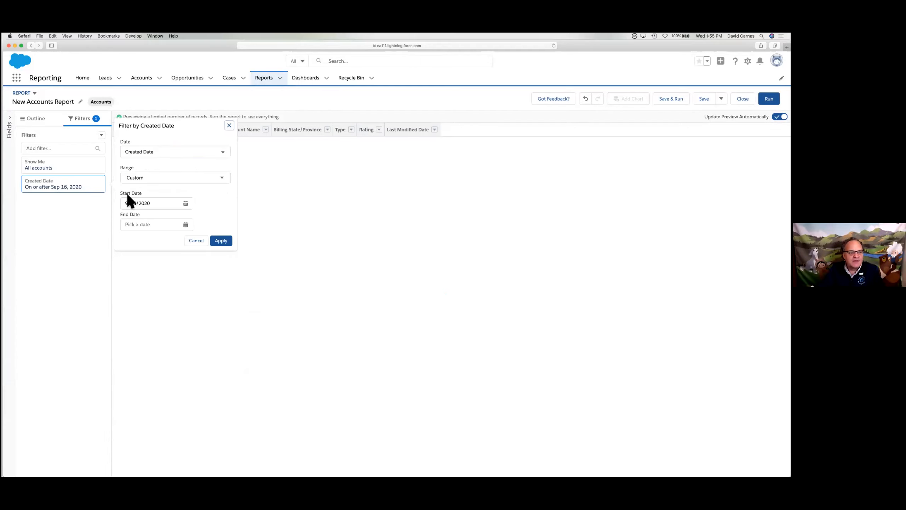
click(161, 178)
click(162, 192)
click(221, 205)
- Add a cross filter that shows Accounts without Cases
click(101, 135)
click(91, 163)
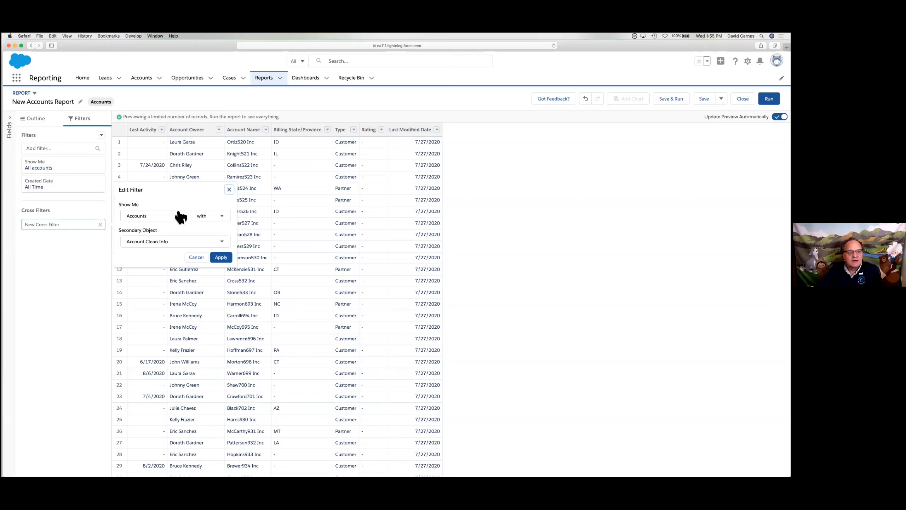
click(176, 217)
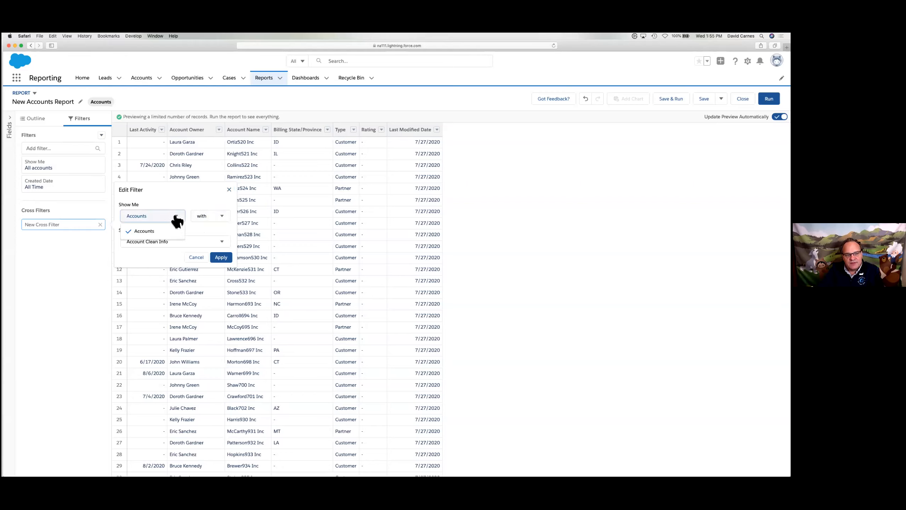
click(207, 216)
click(209, 231)
click(214, 242)
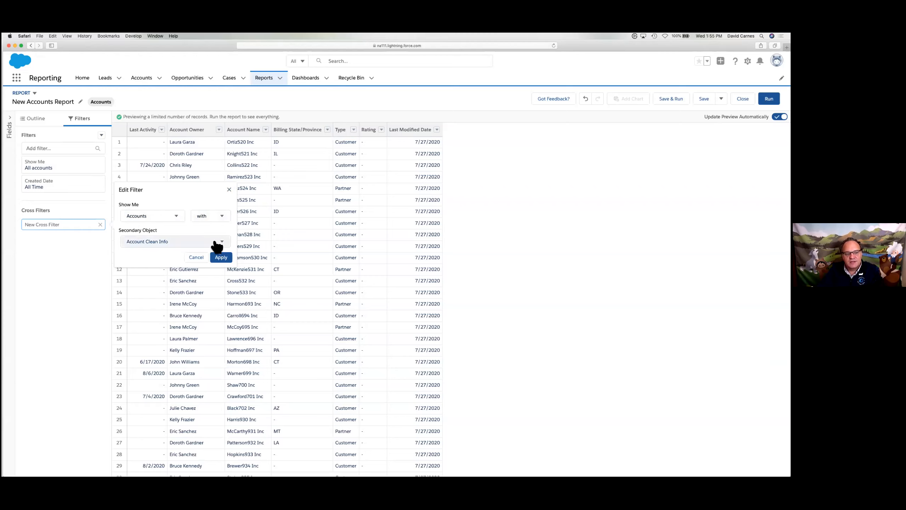
click(217, 217)
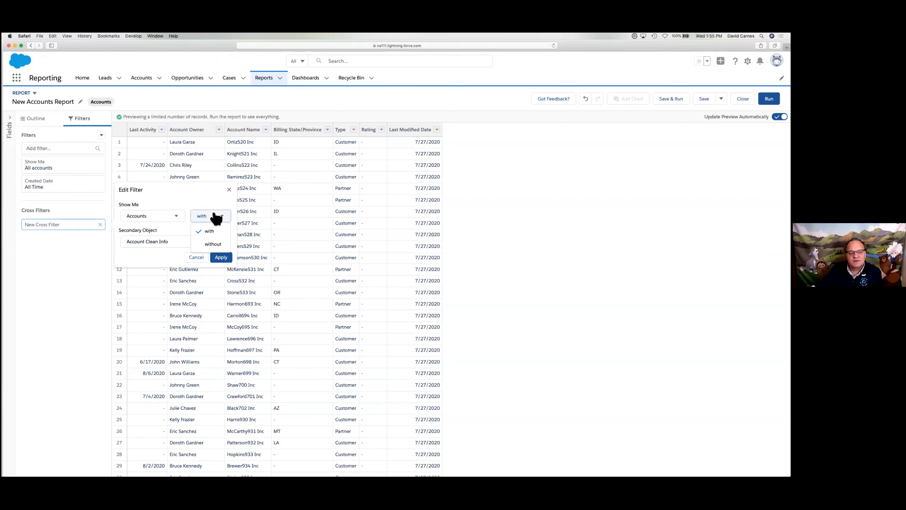
click(218, 247)
click(220, 243)
click(193, 323)
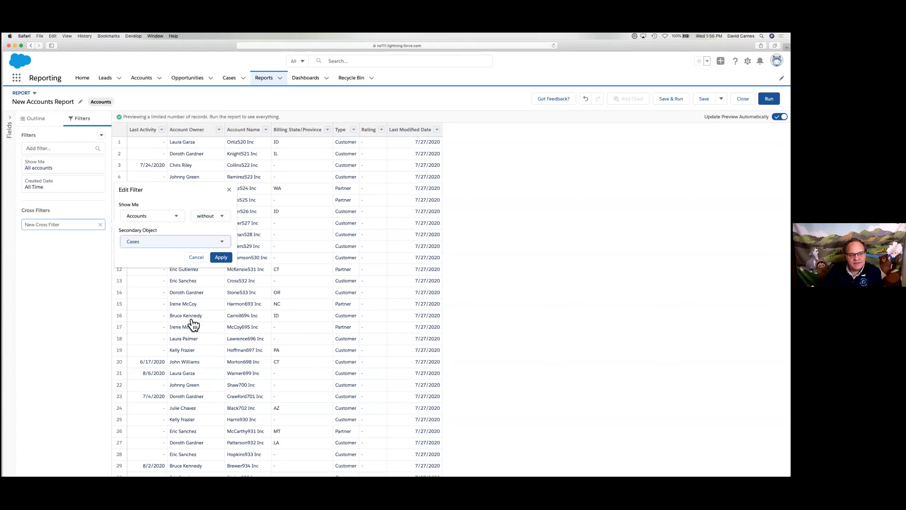
click(221, 258)
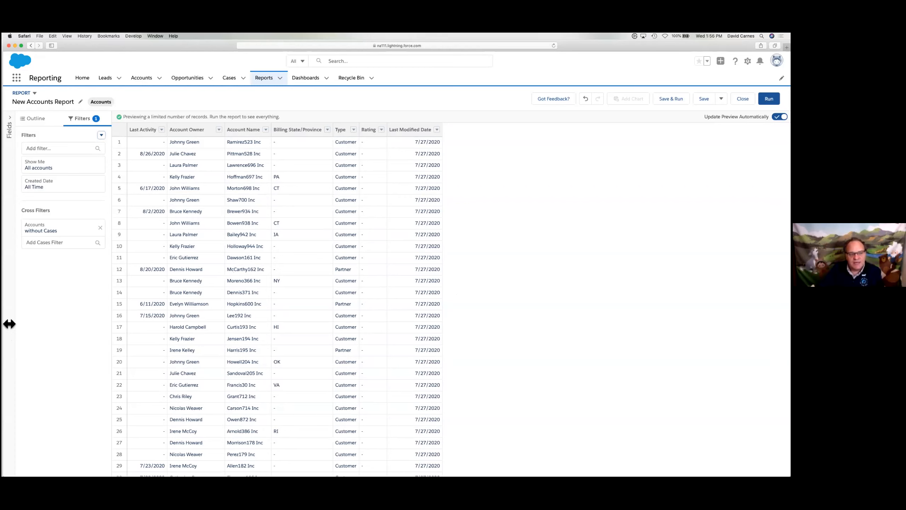
- Discard the unsaved Accounts report and create a new report with the Account with Account Teams report type
click(260, 81)
click(560, 307)
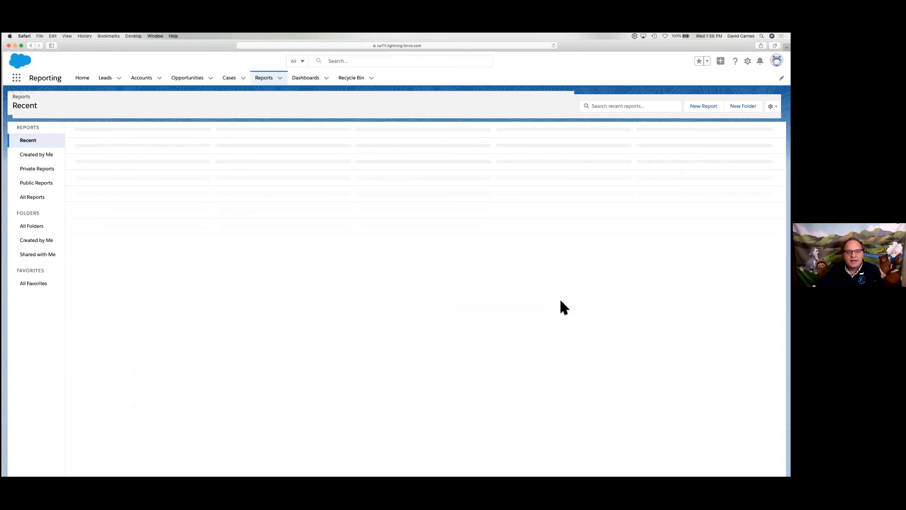
click(704, 106)
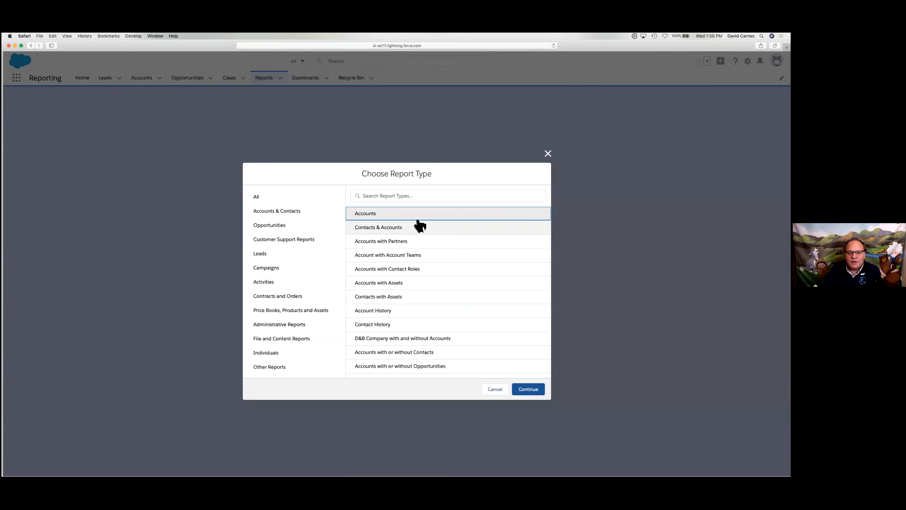
click(400, 242)
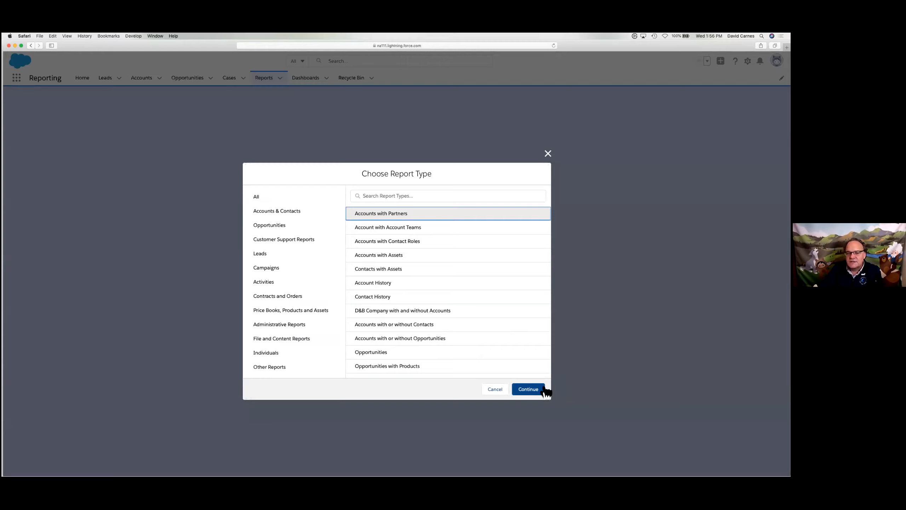
click(422, 230)
click(533, 388)
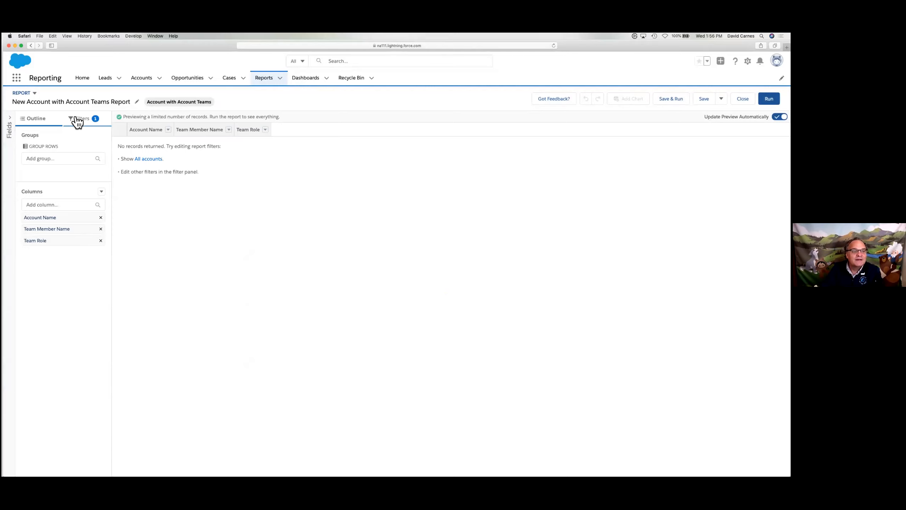
- Set the Show Me filter of the Account with Account Teams report to All accounts
click(78, 119)
click(50, 165)
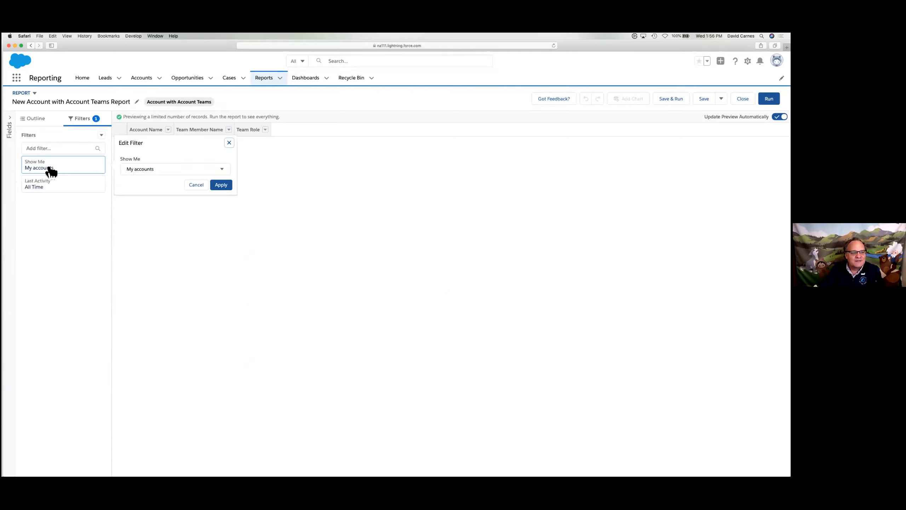
click(172, 170)
click(173, 249)
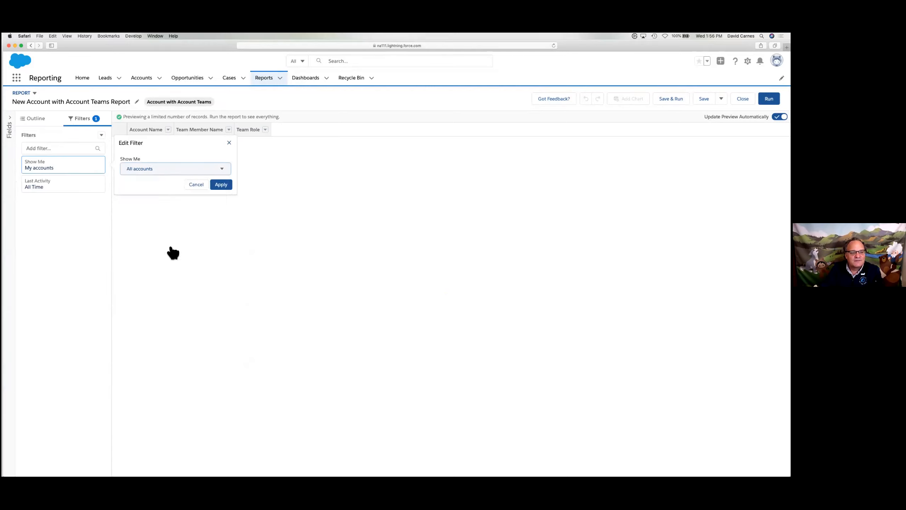
click(221, 184)
- Add a cross filter that shows Accounts without Account Team
click(101, 136)
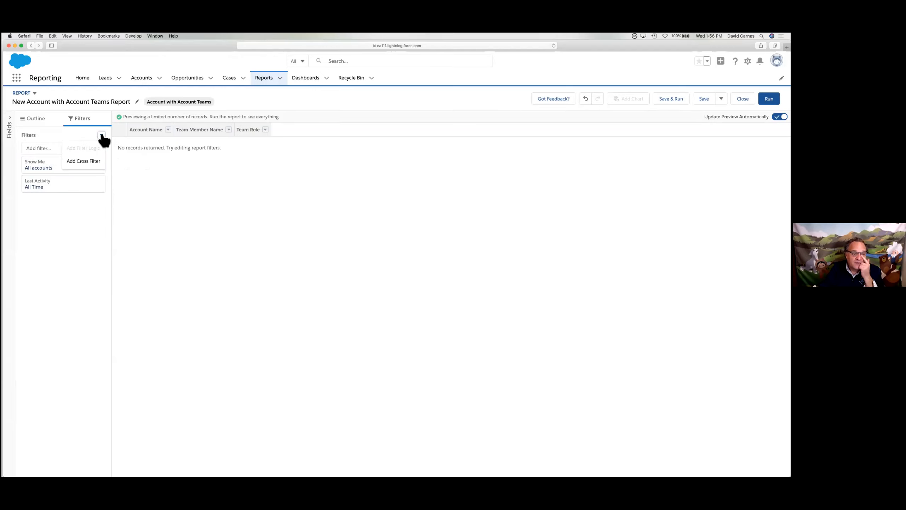
click(90, 162)
click(200, 241)
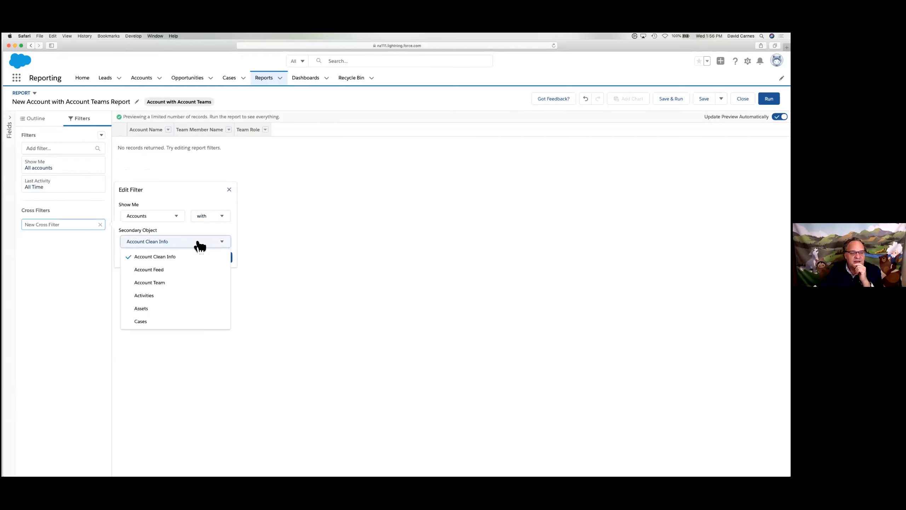
click(184, 283)
click(218, 217)
click(216, 244)
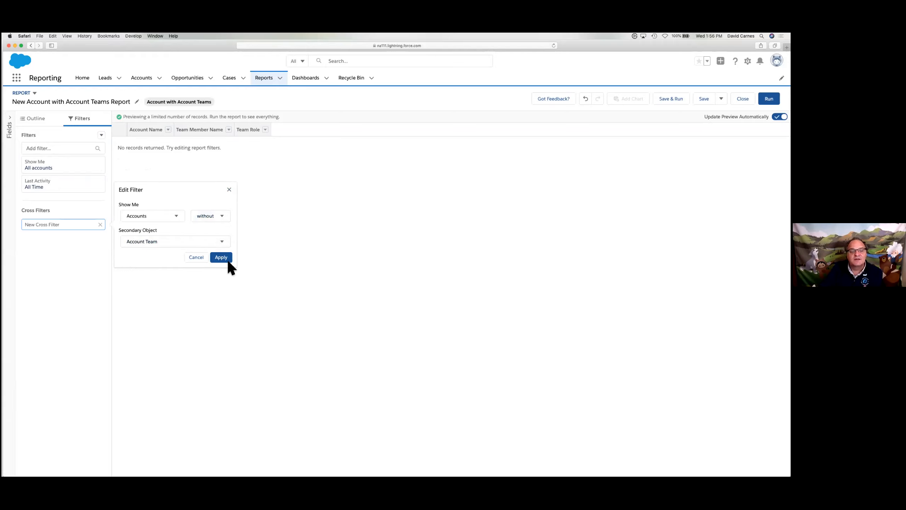
click(228, 259)
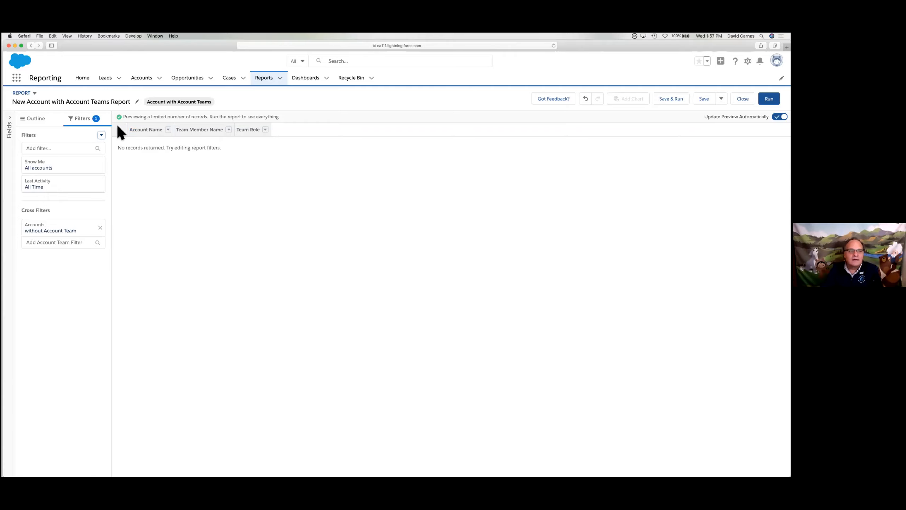
- Discard the unsaved account teams report and create a new report with the Opportunities report type
click(278, 80)
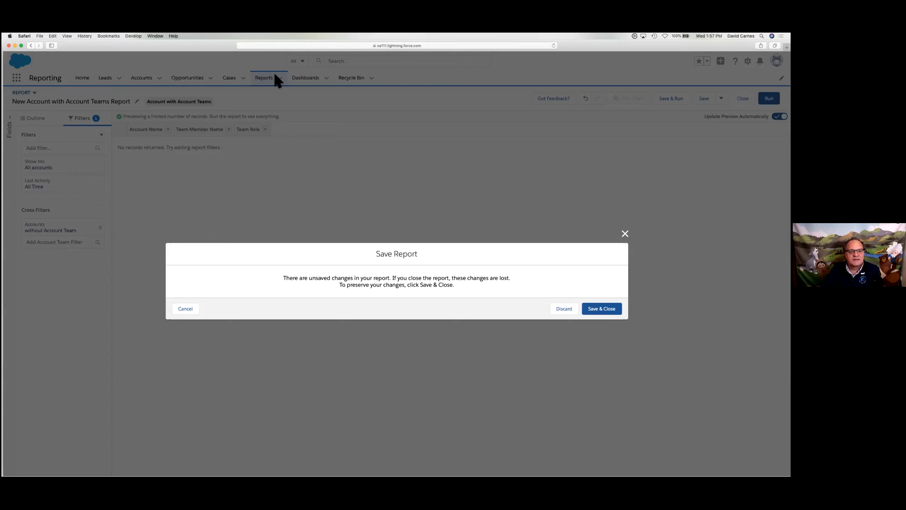
click(567, 309)
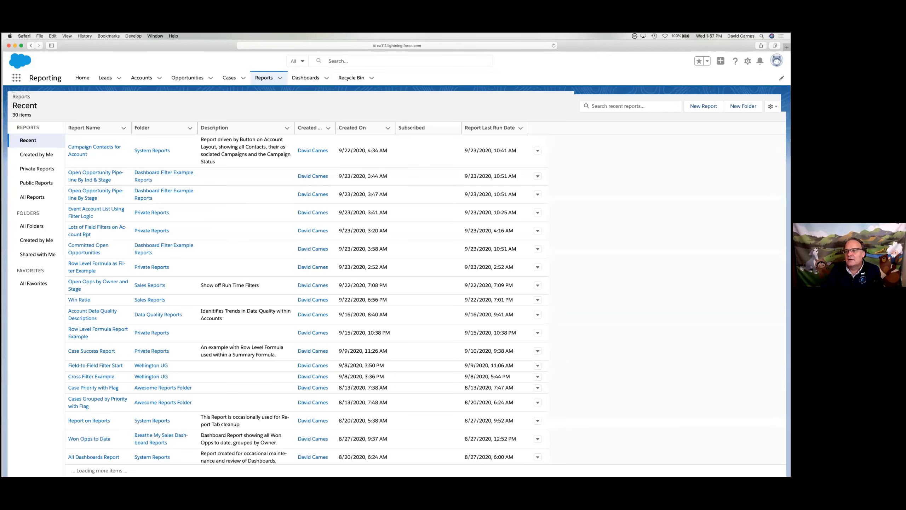
click(704, 106)
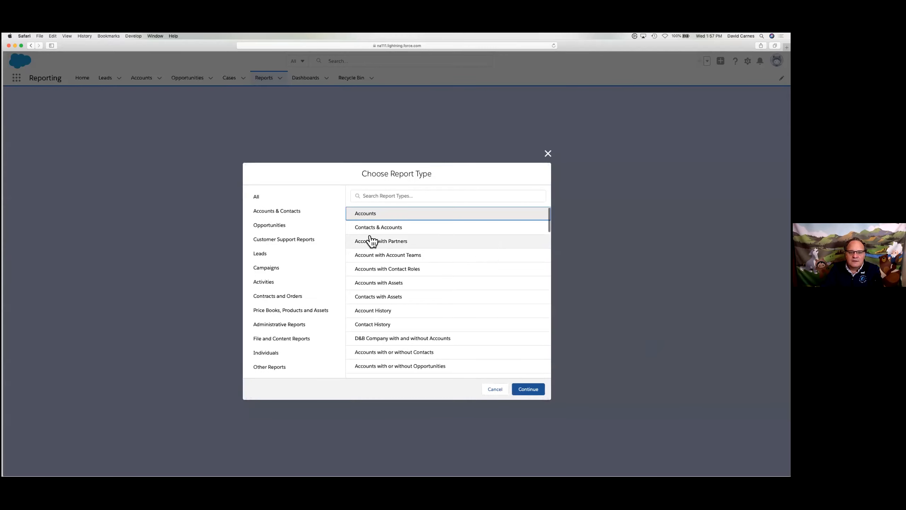
click(278, 228)
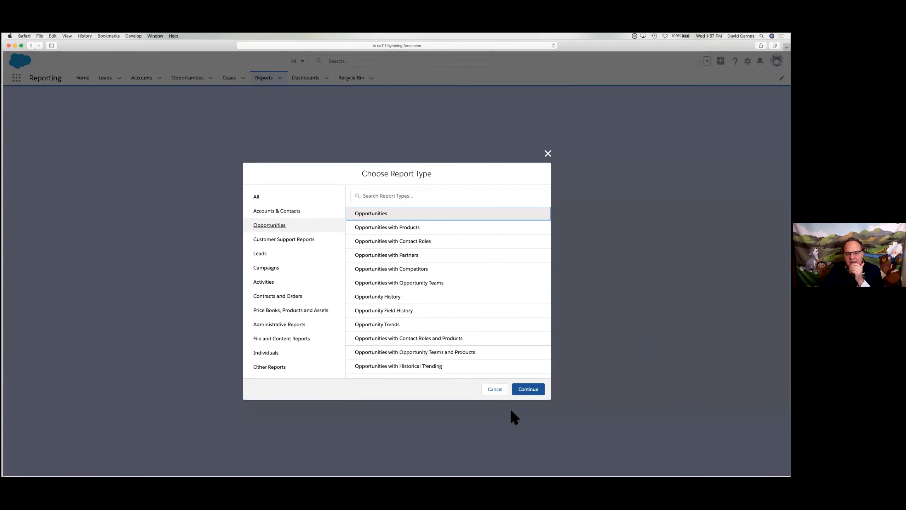
click(528, 391)
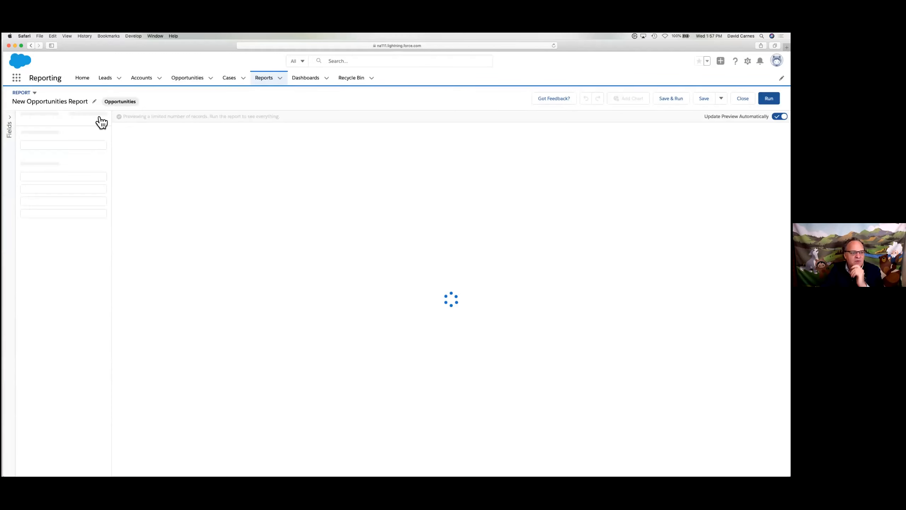
- Group the rows of the Opportunities report by Industry
click(79, 120)
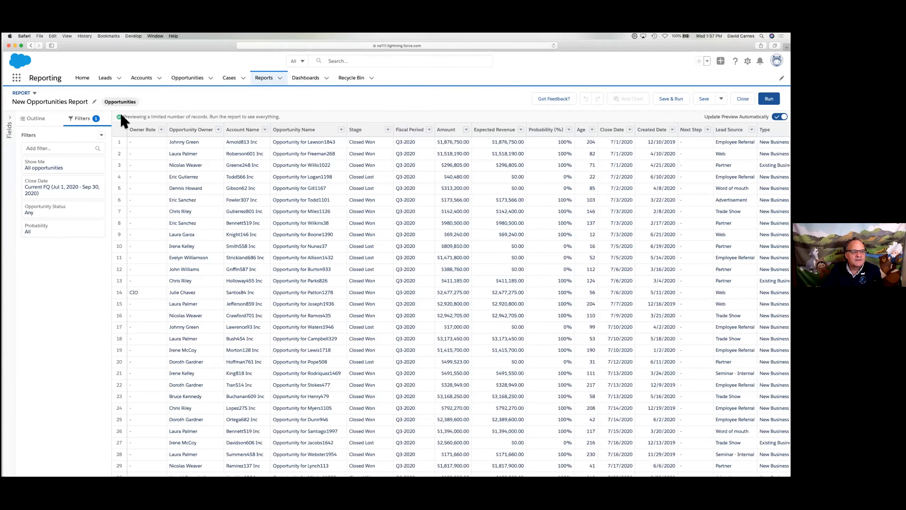
click(36, 119)
click(45, 159)
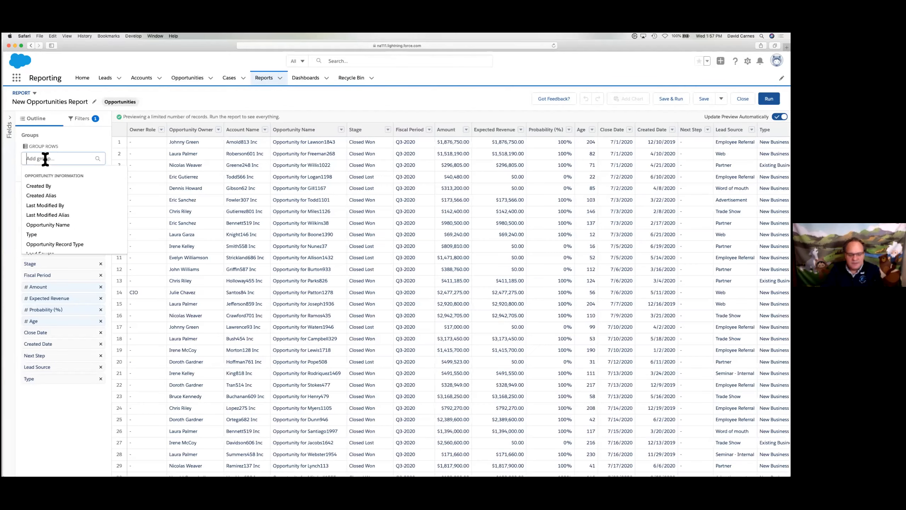
text(ind)
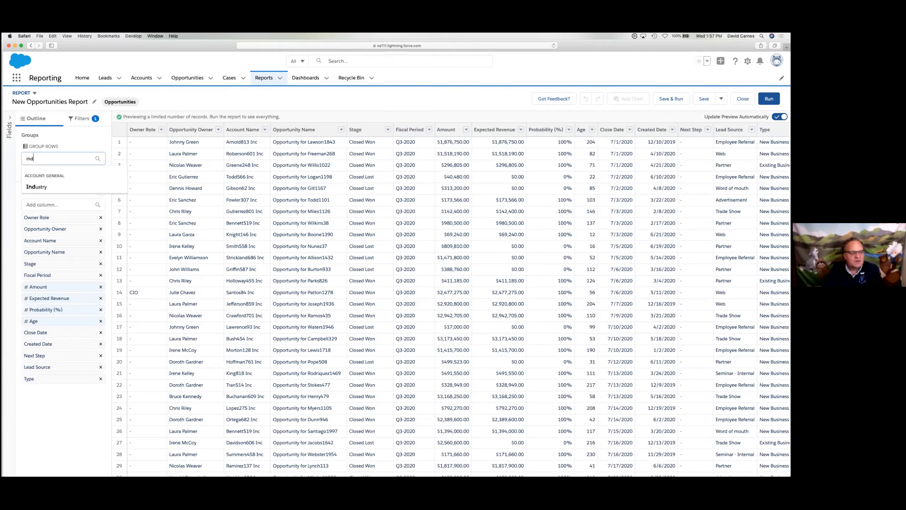
click(48, 184)
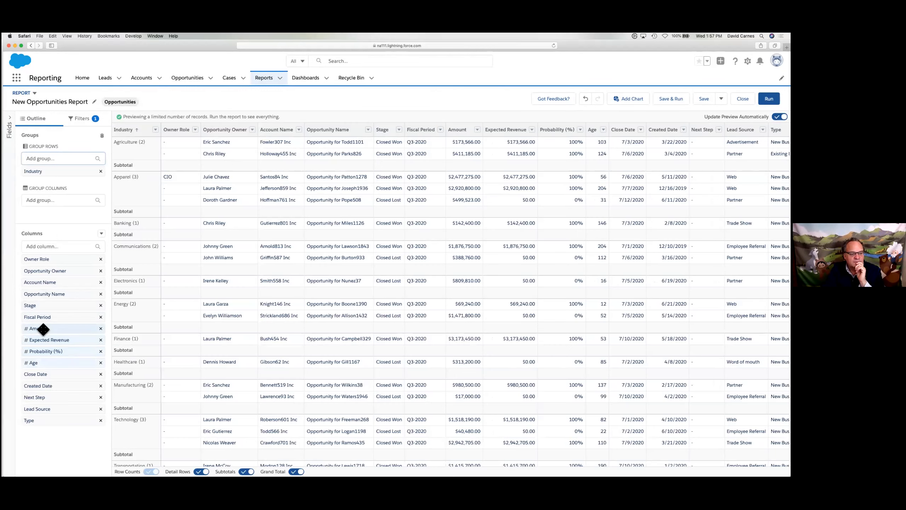
- Summarize the Amount column by Sum
click(39, 328)
click(118, 324)
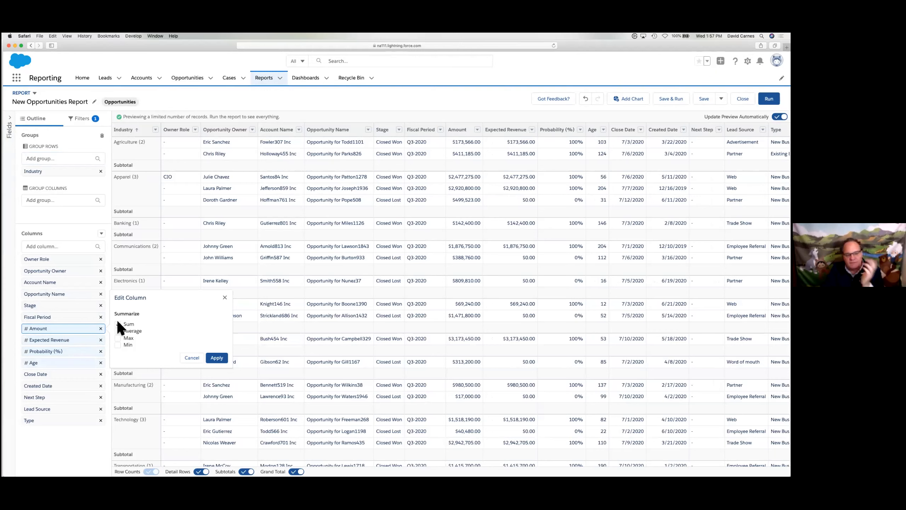
click(216, 357)
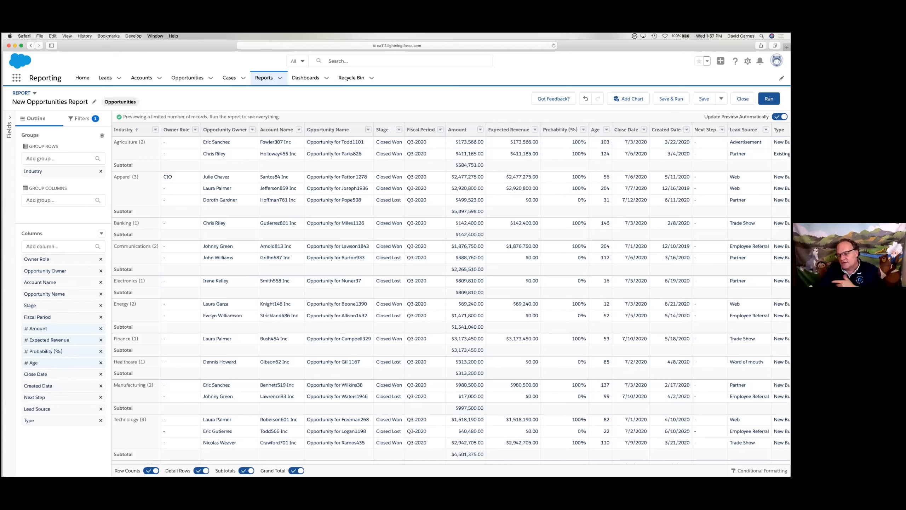
- Open a new conditional formatting rule, view which summary fields it can apply to, and close it without adding the rule
click(759, 470)
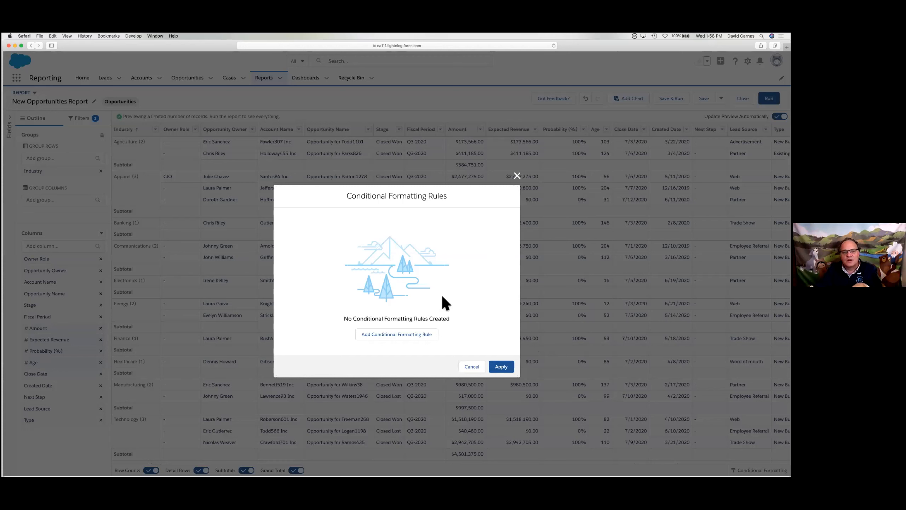
click(418, 339)
click(336, 254)
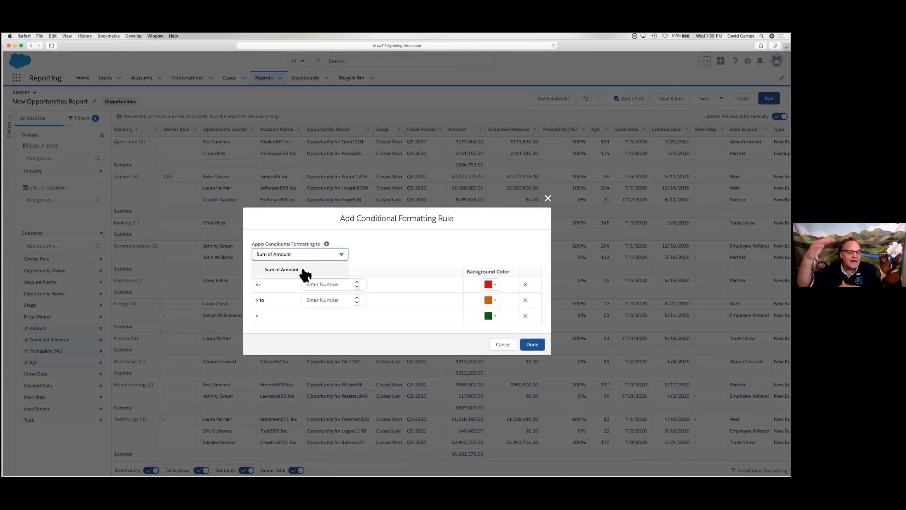
click(547, 198)
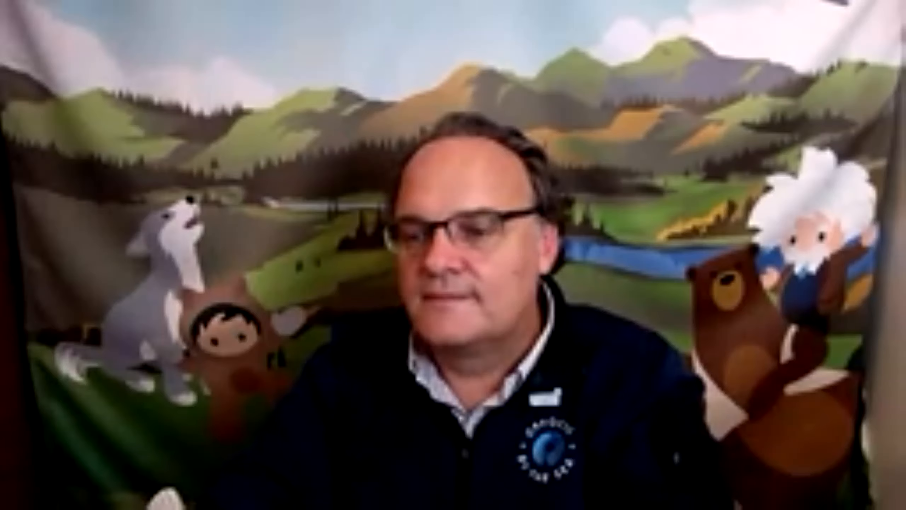